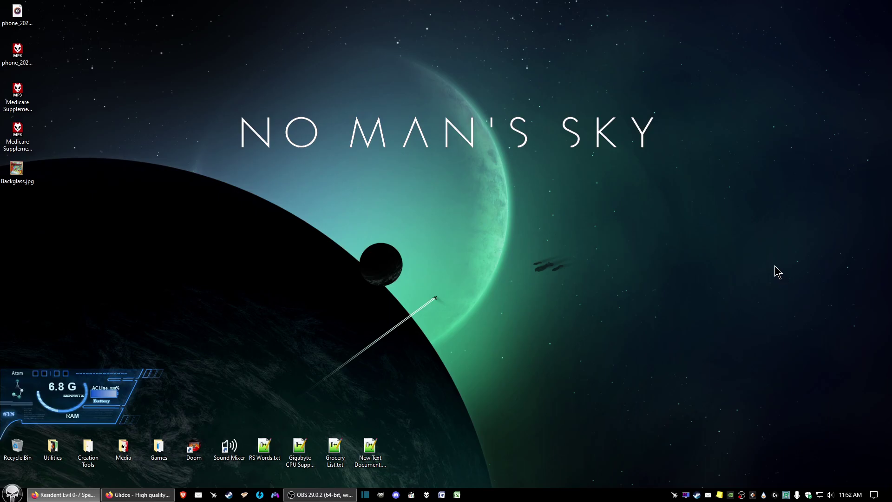
Open the TombATI and HQ FMV download links, cancel the FMV save and close the blank tab
click(139, 494)
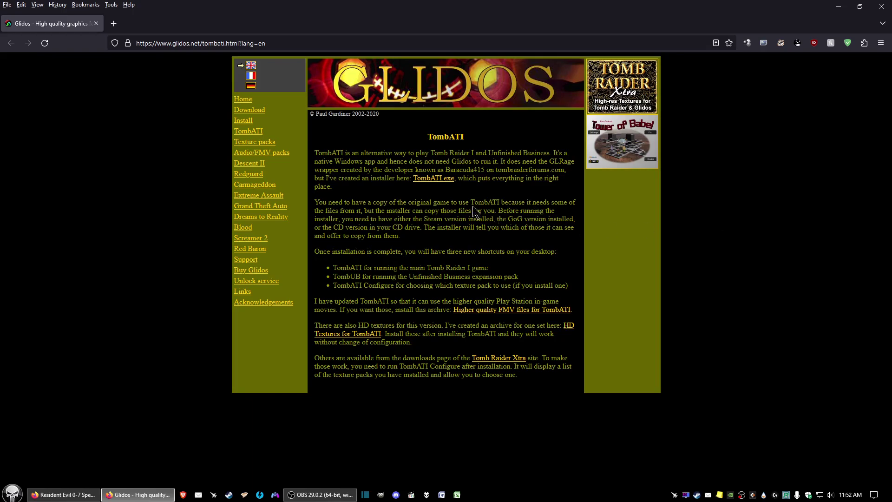
right_click(437, 180)
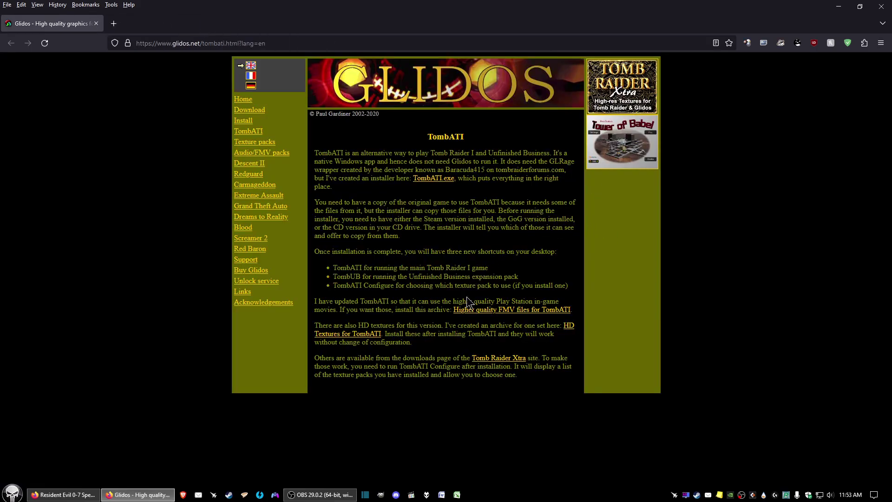
right_click(497, 311)
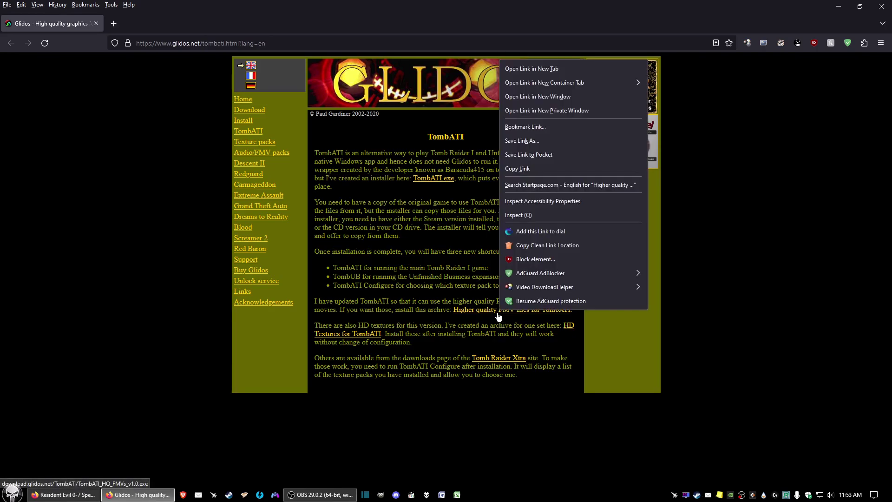
click(585, 79)
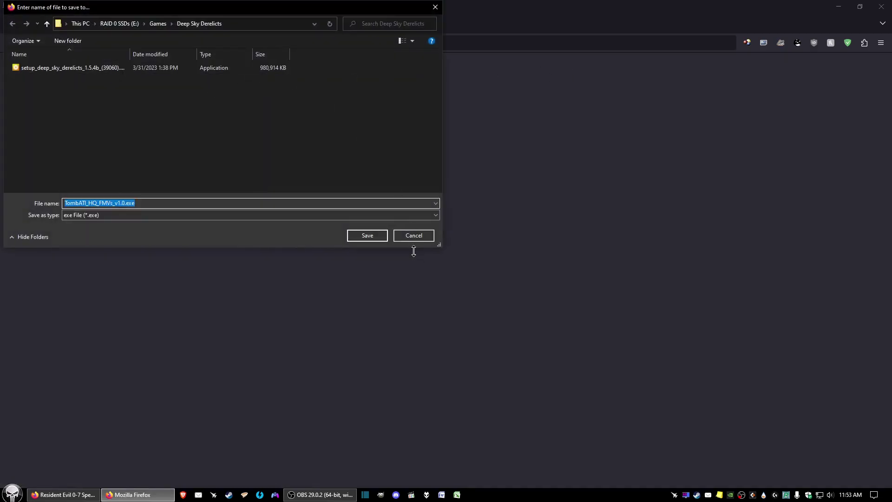
click(418, 237)
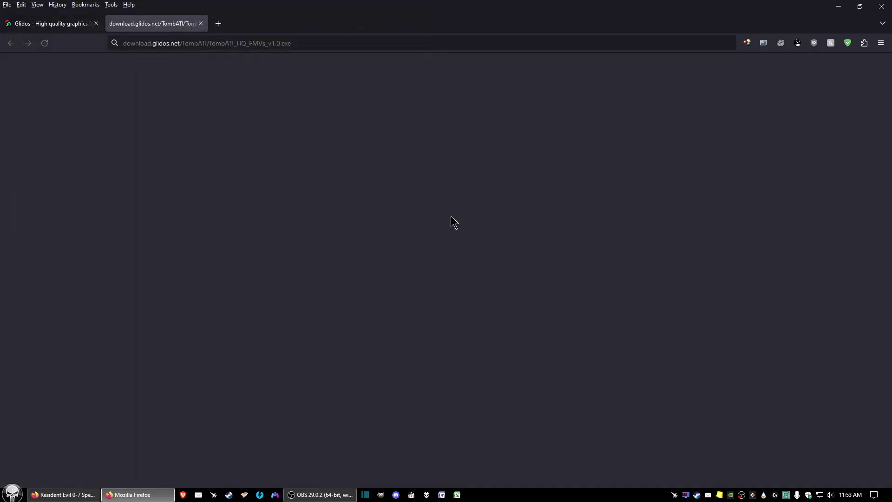
click(201, 22)
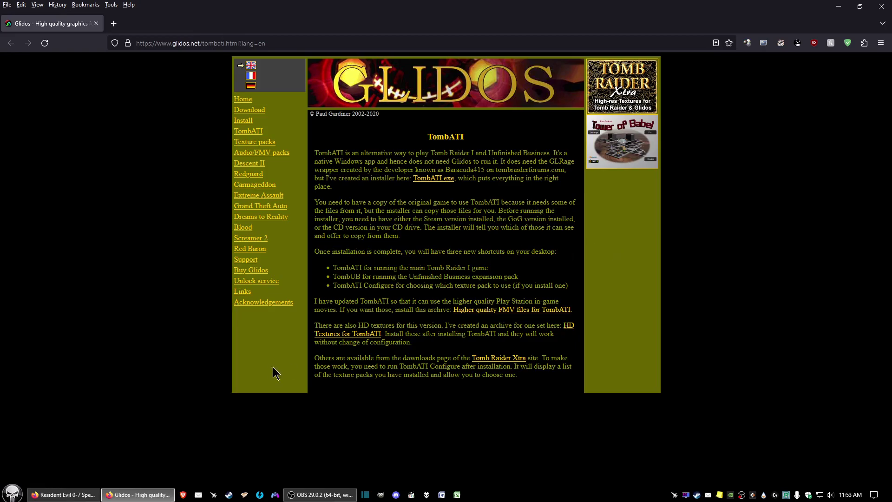
Cancel the HD Textures download and minimize Firefox to show the desktop
click(361, 336)
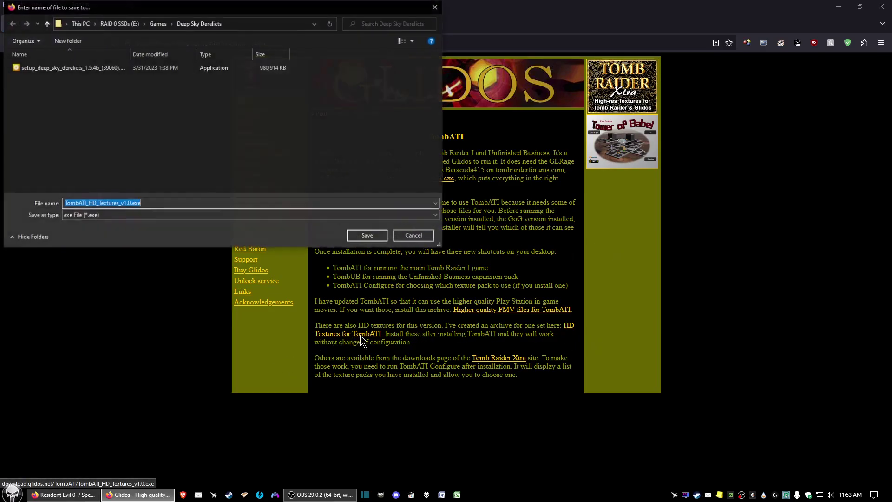
click(412, 235)
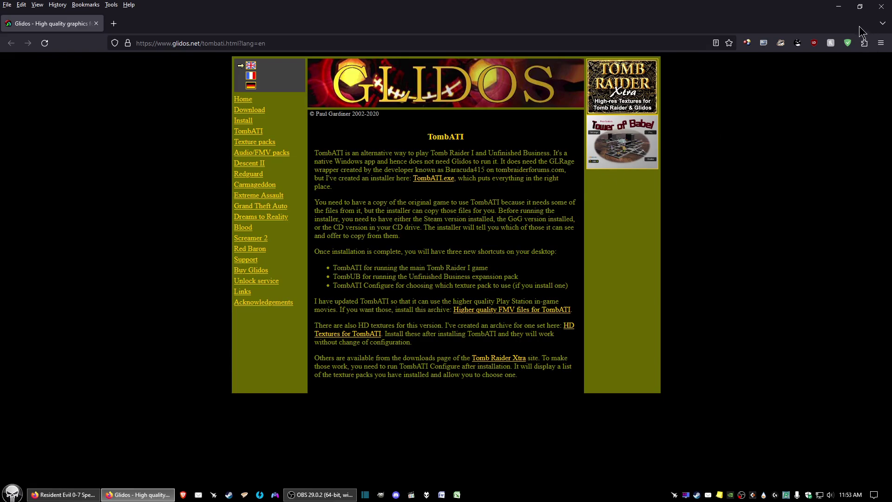
click(838, 7)
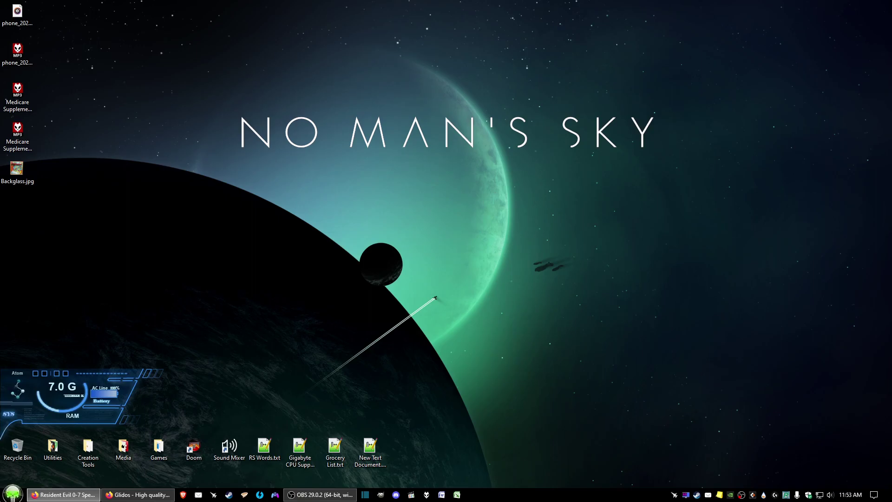
Browse from This PC to E:\Games\Tomb Raider 1-5 (GOG) in File Explorer
click(12, 493)
click(136, 369)
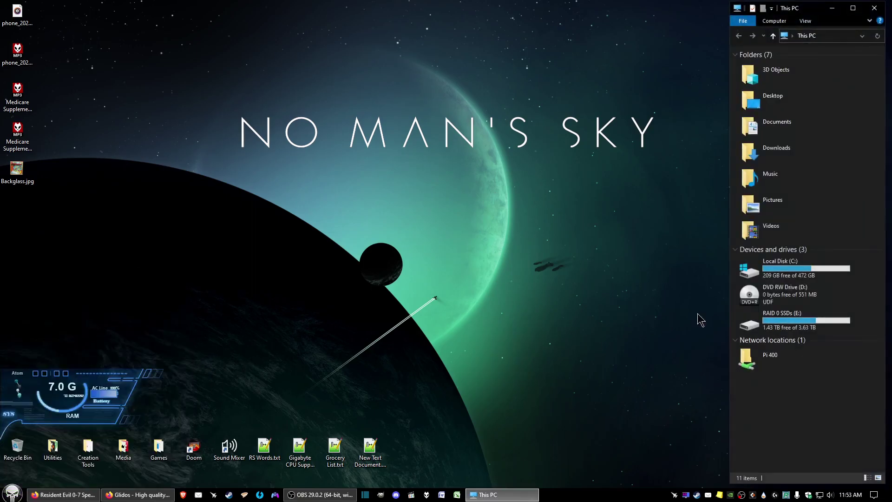
double_click(763, 324)
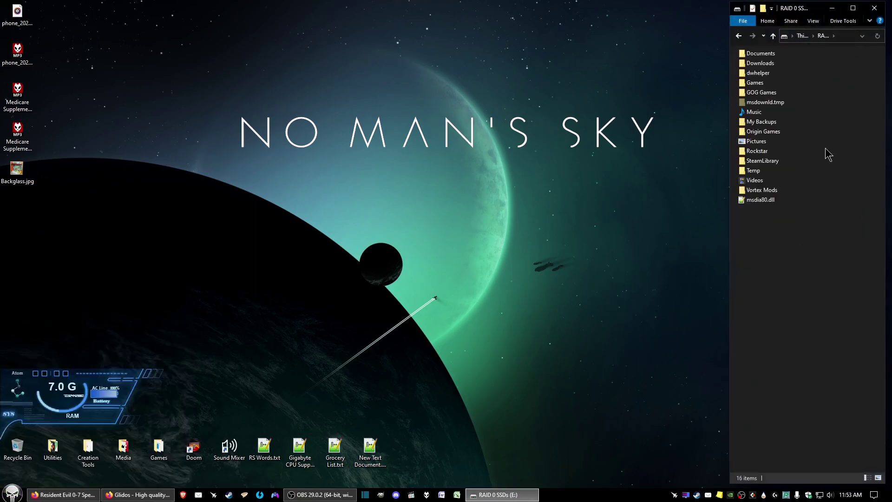
click(752, 84)
double_click(752, 84)
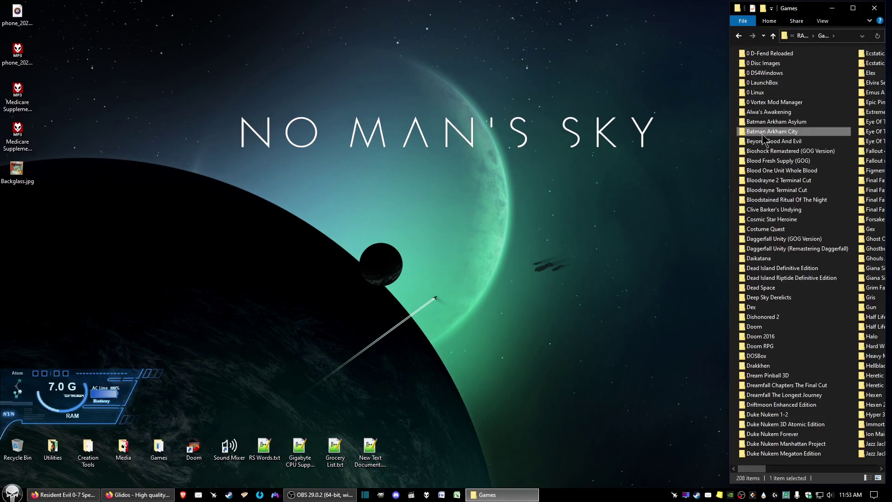
text(tomb)
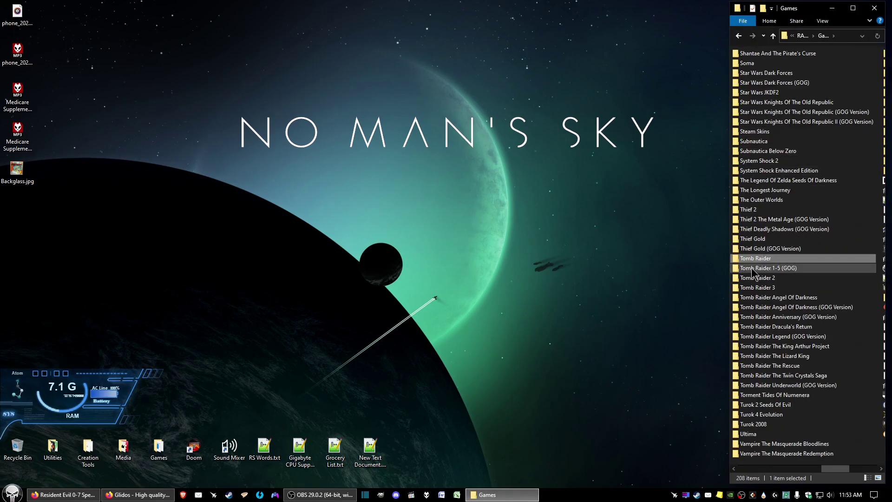
double_click(763, 261)
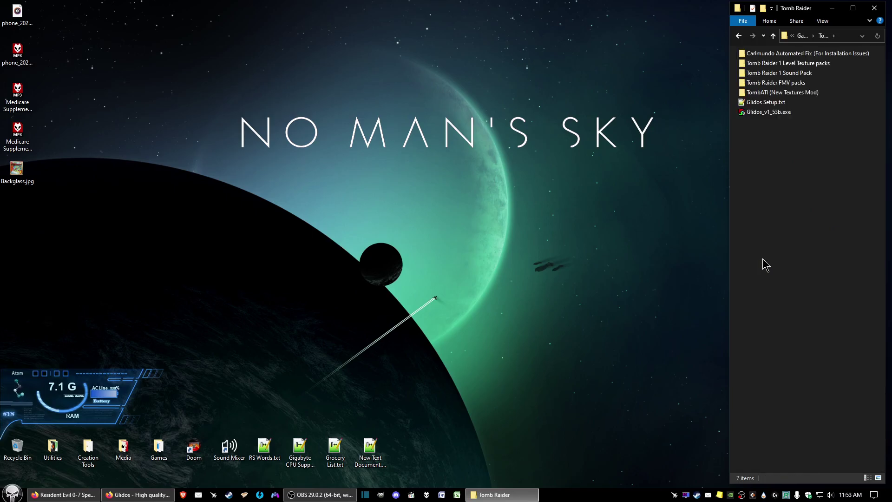
click(802, 38)
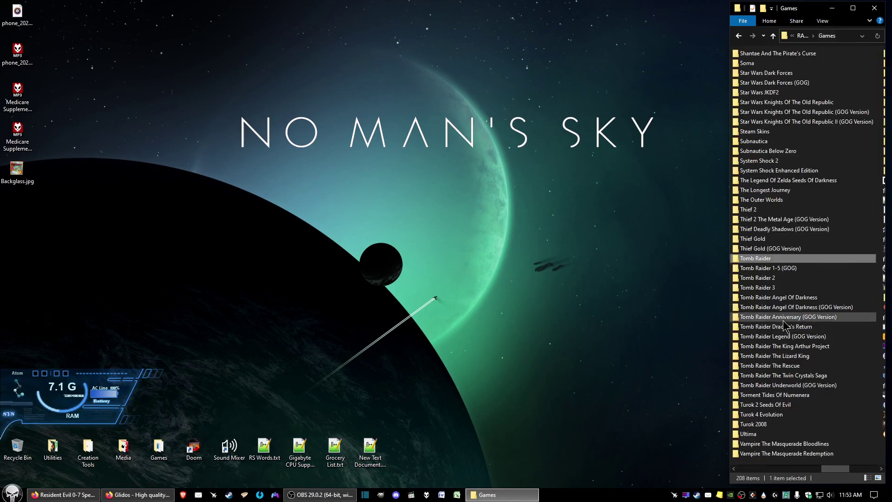
double_click(768, 271)
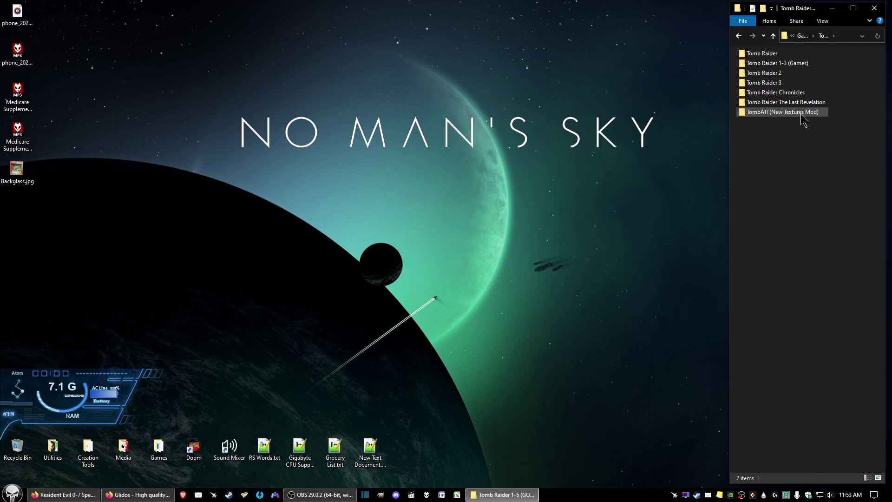
Open the TombATI (New Textures Mod) folder and switch it to List view
double_click(783, 112)
right_click(773, 152)
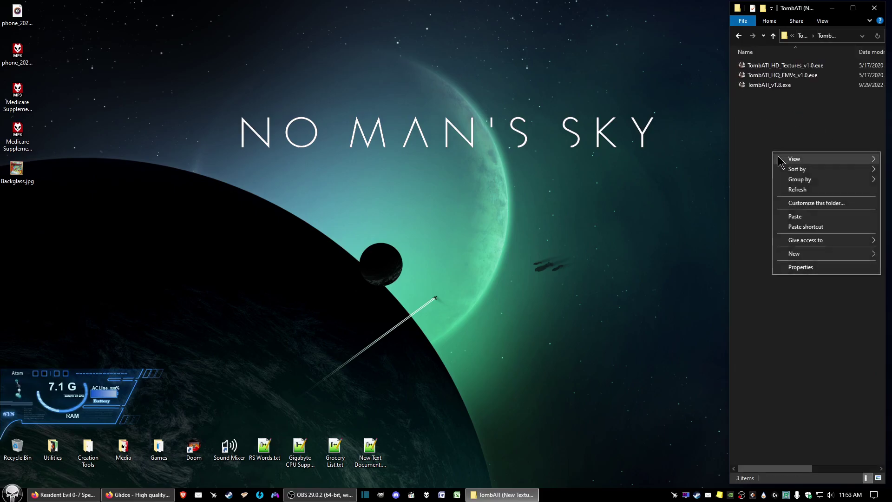
mouse_move(785, 159)
click(707, 200)
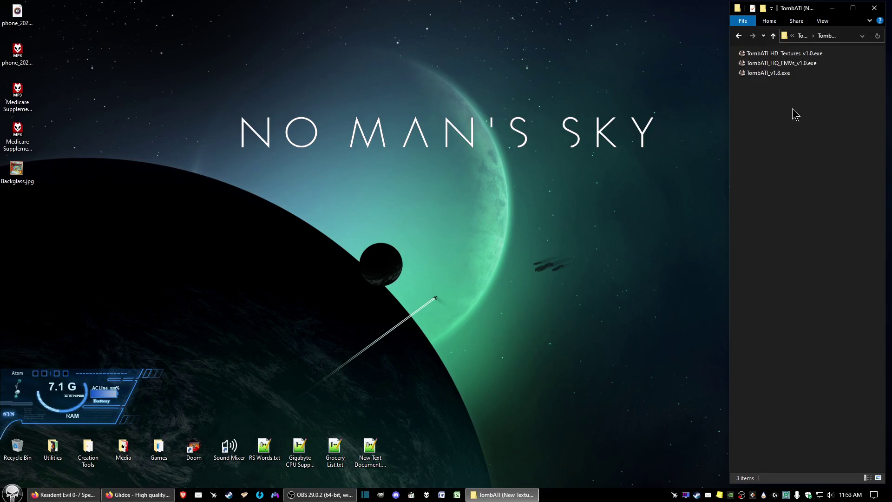
mouse_move(762, 76)
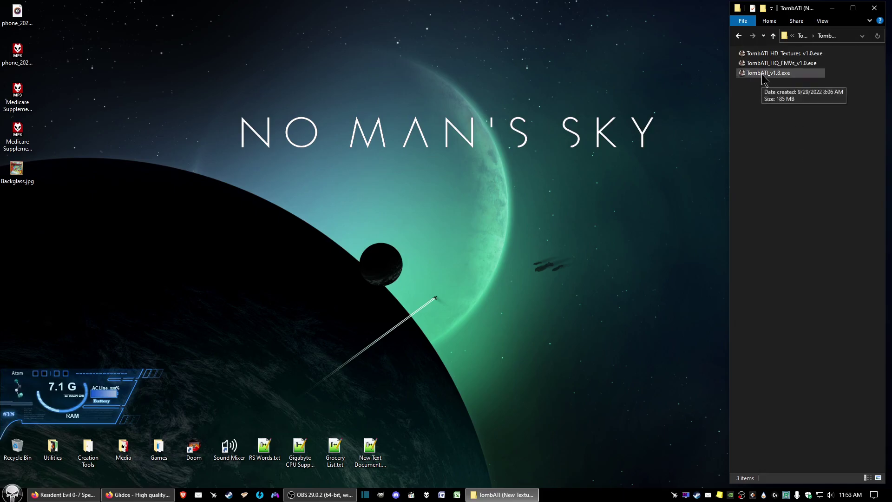
Run TombATI_v1.8.exe with destination C:\GOG Games\Tomb Raider 1 and start the install
double_click(762, 76)
click(472, 259)
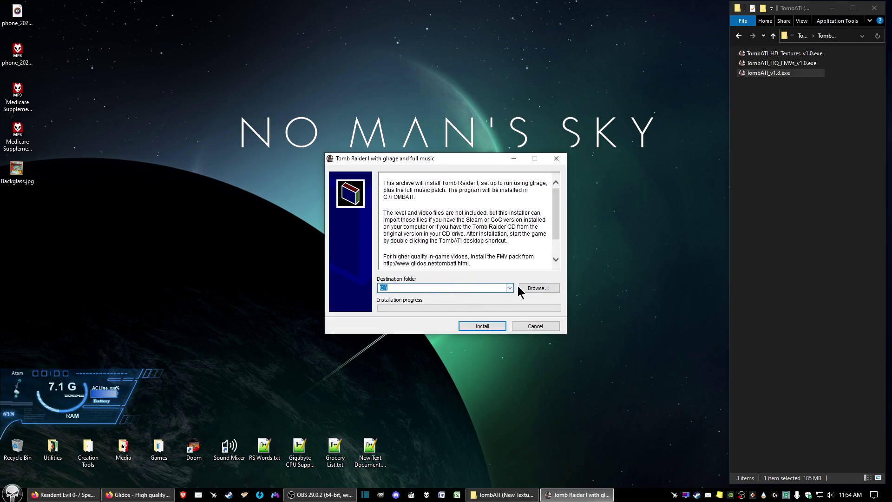
click(530, 287)
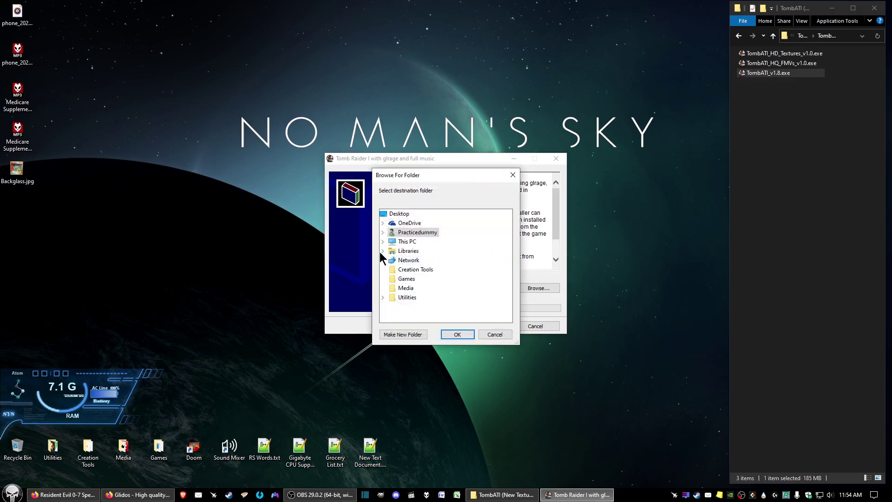
click(383, 241)
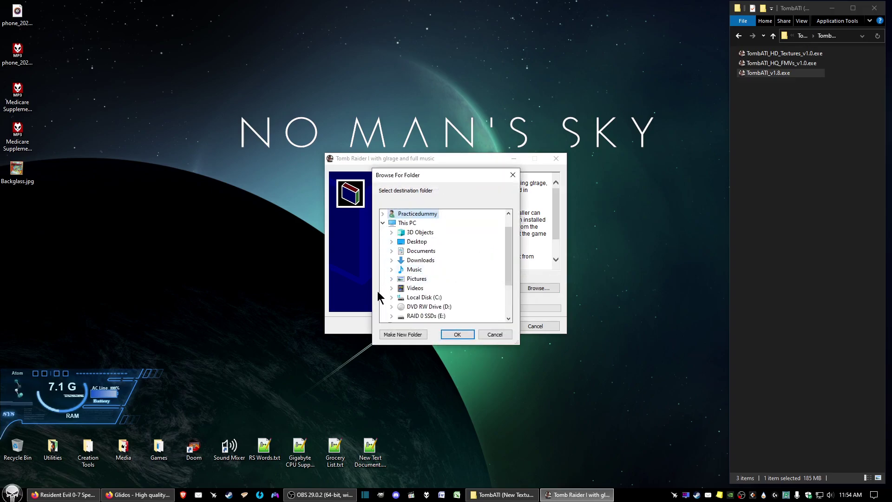
click(391, 297)
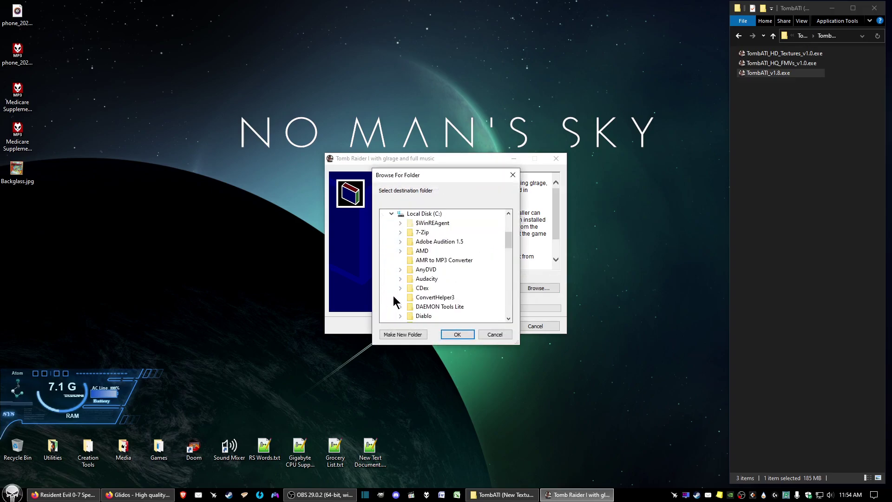
scroll(394, 297, down, 6)
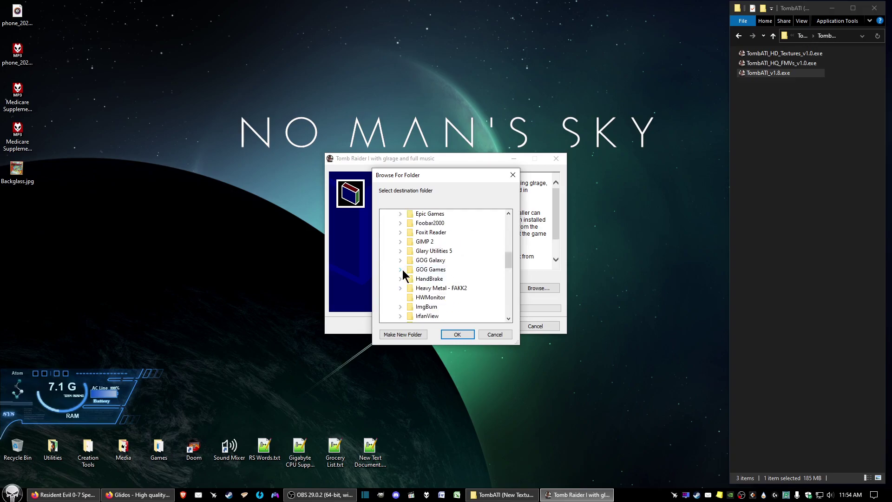
click(400, 269)
double_click(440, 296)
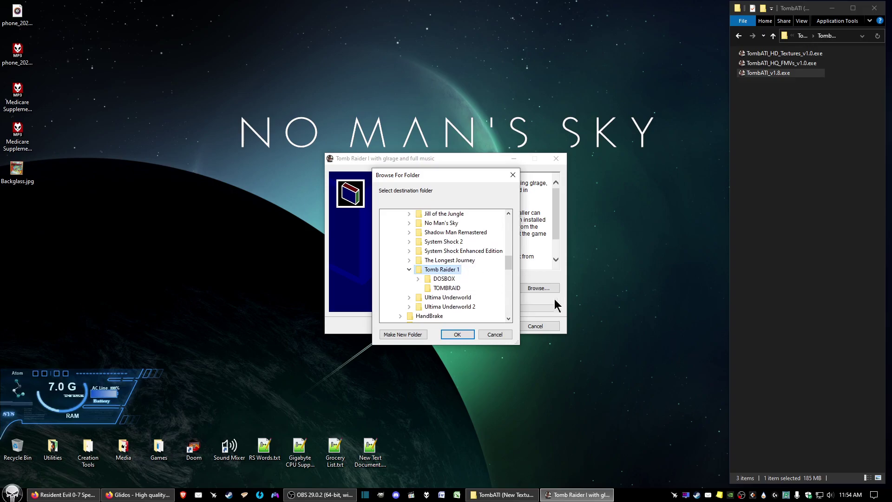
click(457, 334)
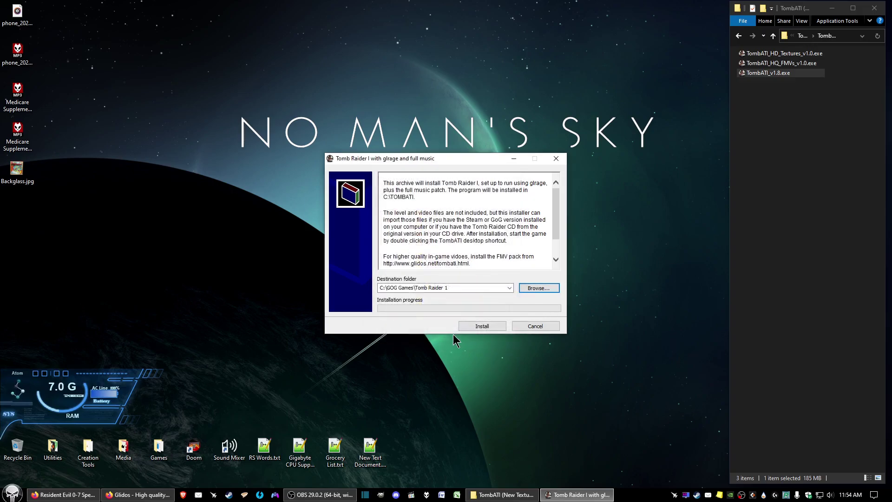
click(483, 326)
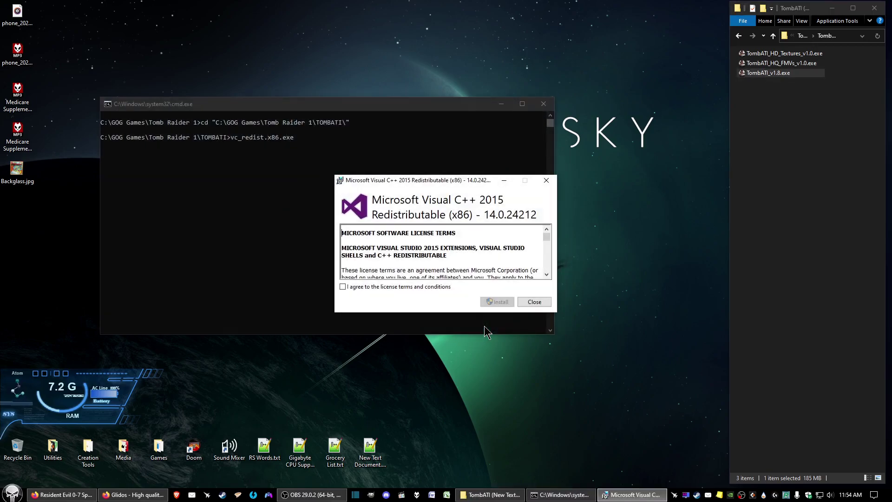
Accept the Visual C++ license, dismiss Setup Failed, then import the GoG level files and finish
click(342, 286)
click(498, 302)
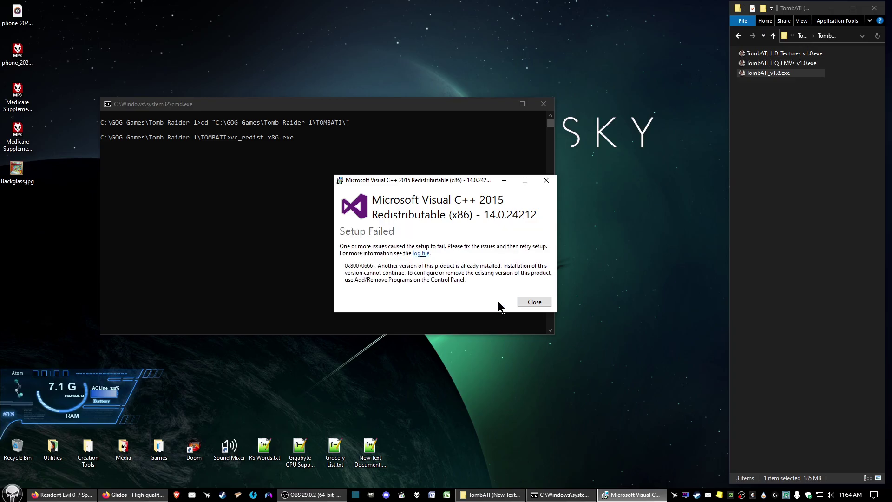
click(532, 302)
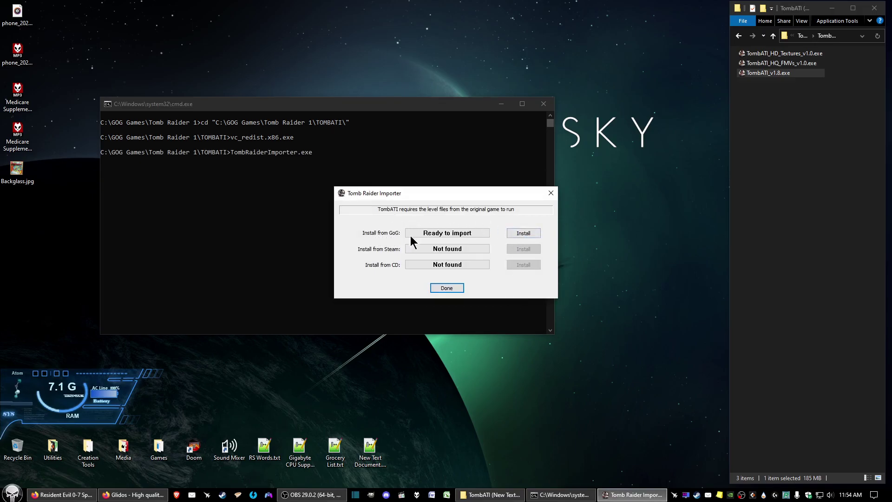
click(529, 232)
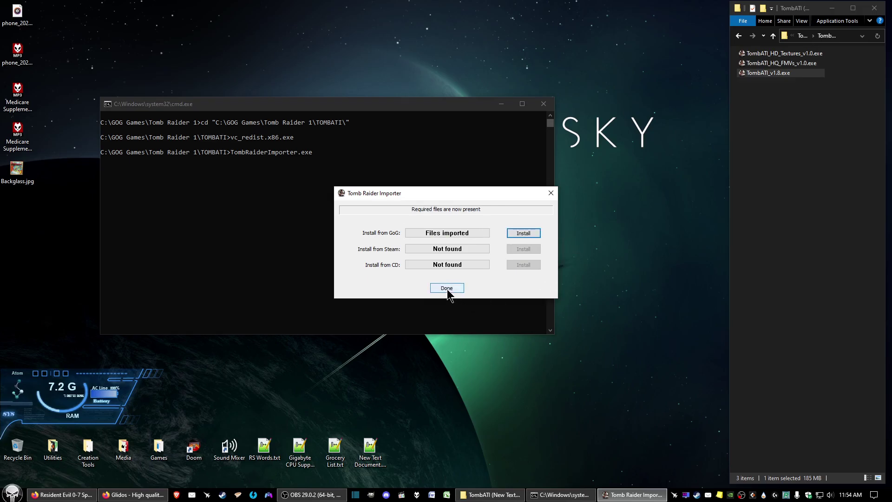
click(447, 288)
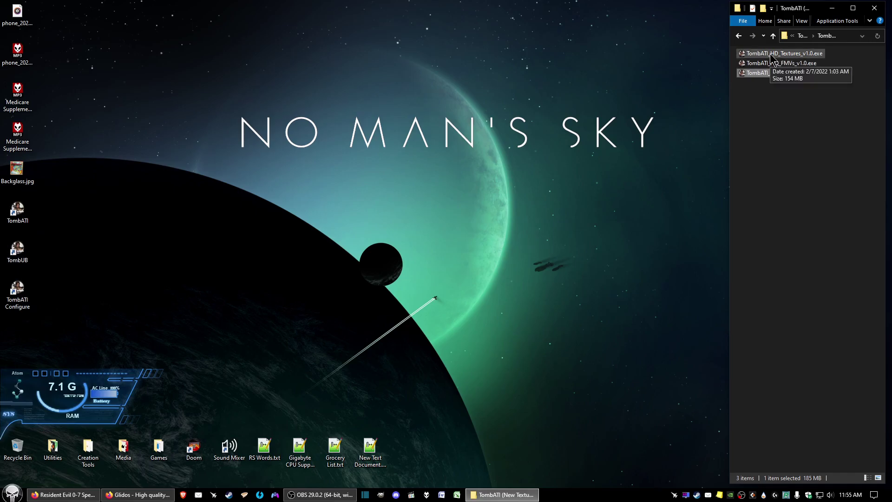
Launch the HD textures installer and browse its destination to Local Disk (C:)
double_click(771, 54)
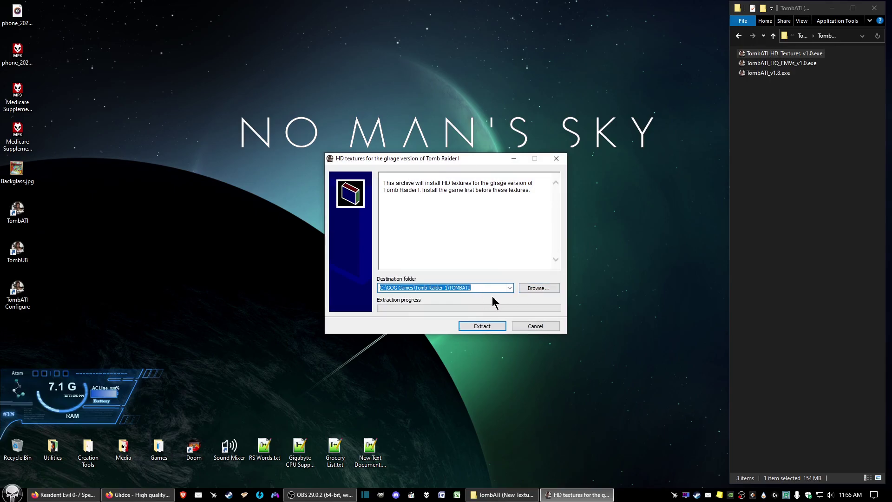
click(539, 289)
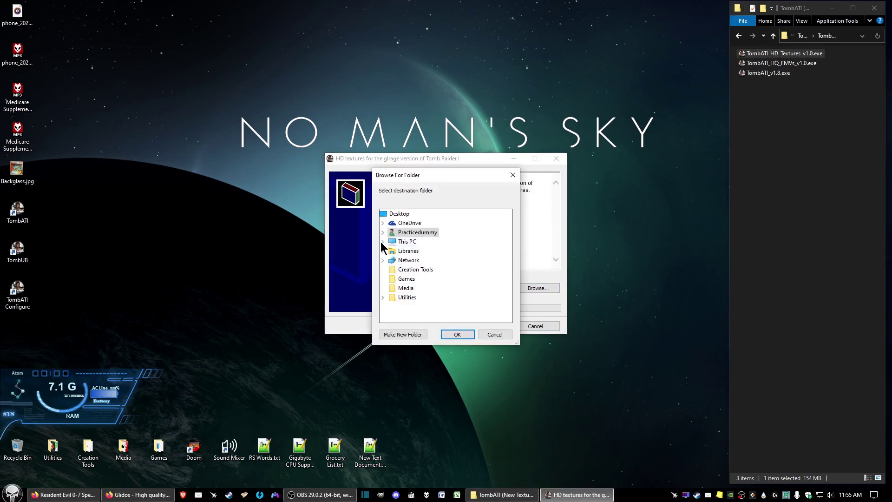
click(382, 242)
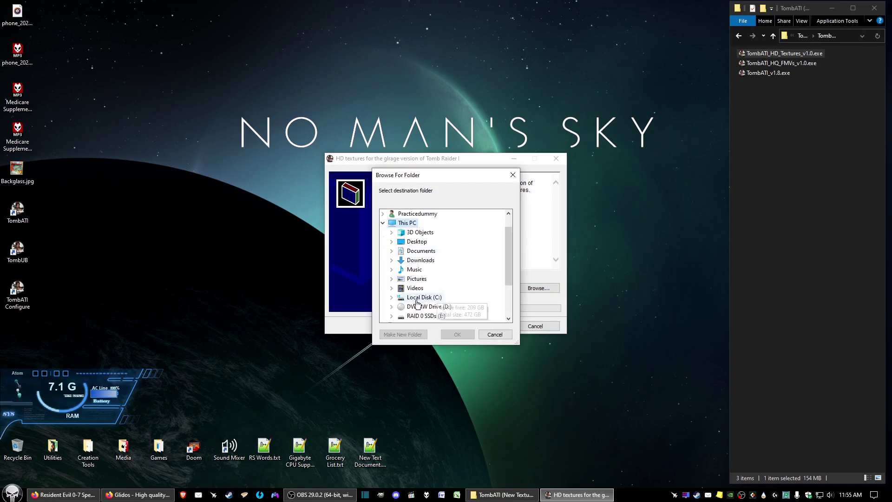
click(391, 297)
scroll(428, 289, down, 6)
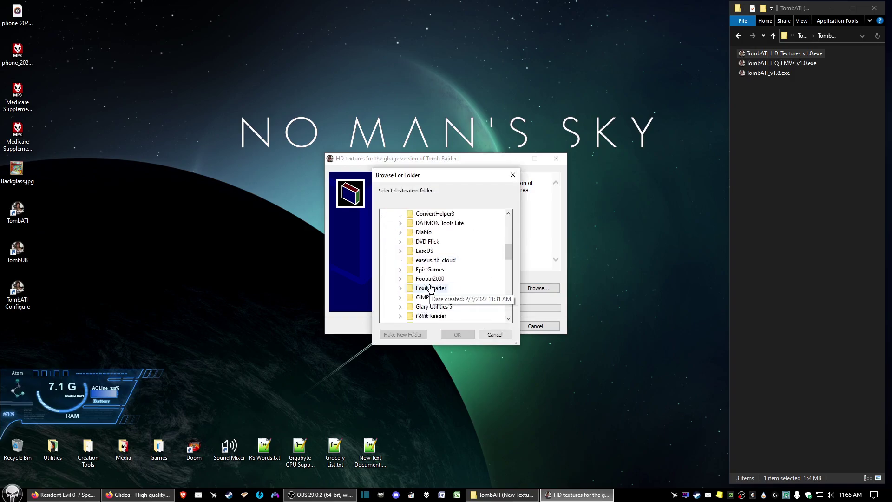
scroll(428, 288, down, 3)
scroll(427, 289, up, 6)
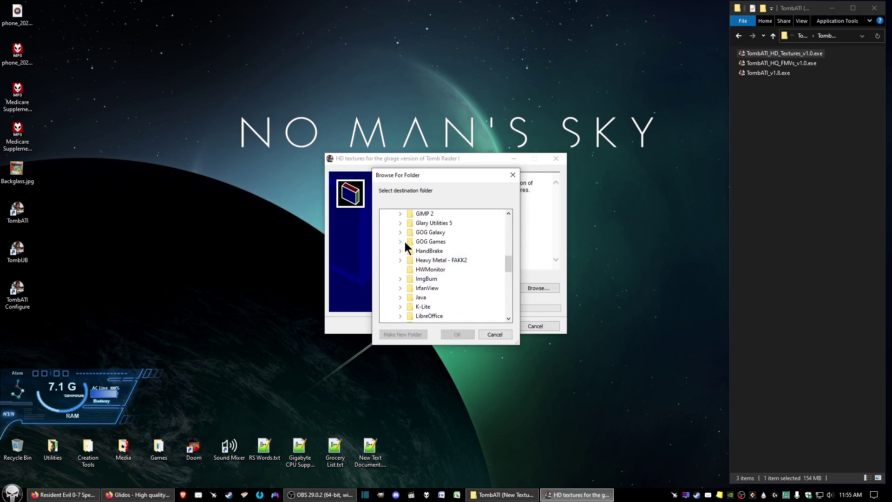
Set the destination to C:\GOG Games\Tomb Raider 1\TOMBATI and extract the HD textures
click(400, 241)
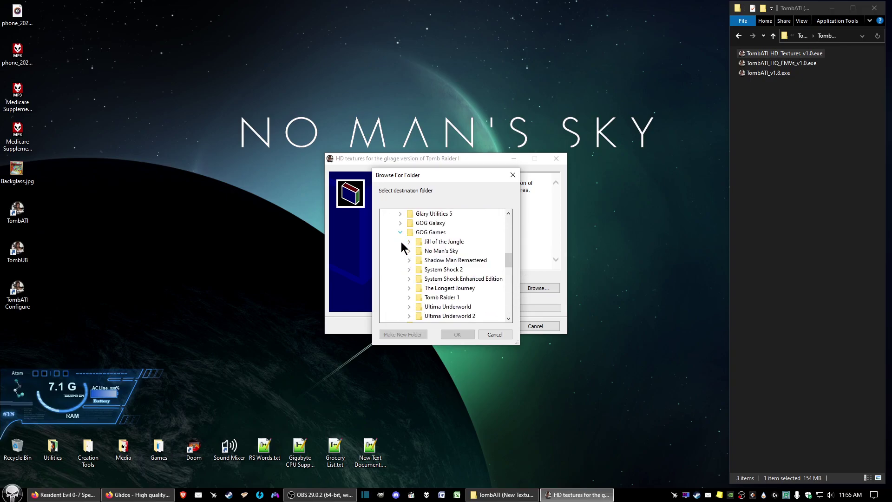
scroll(409, 260, down, 2)
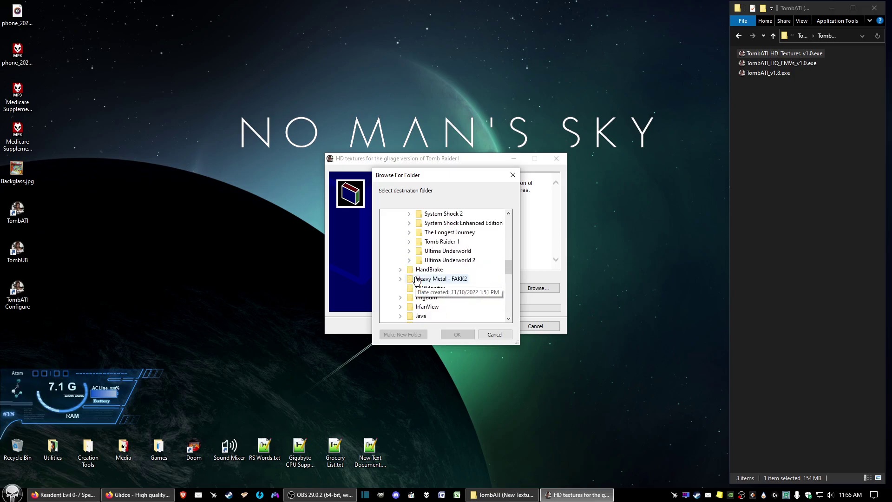
click(409, 242)
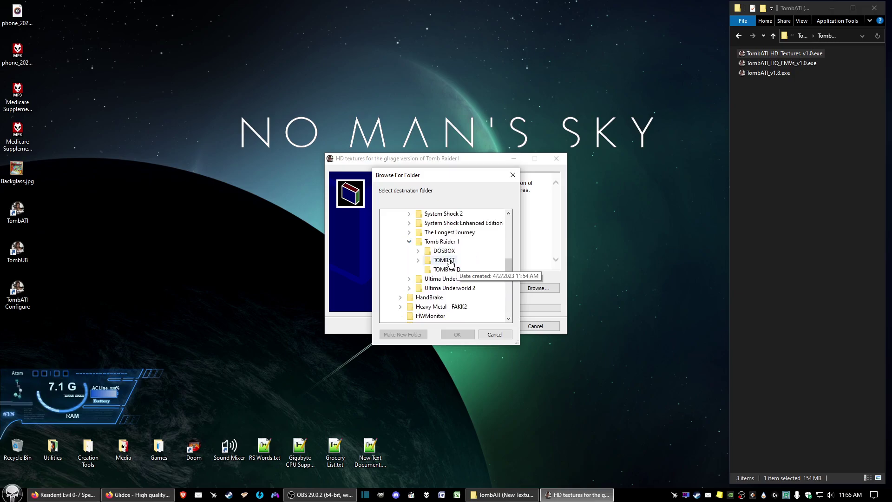
double_click(450, 261)
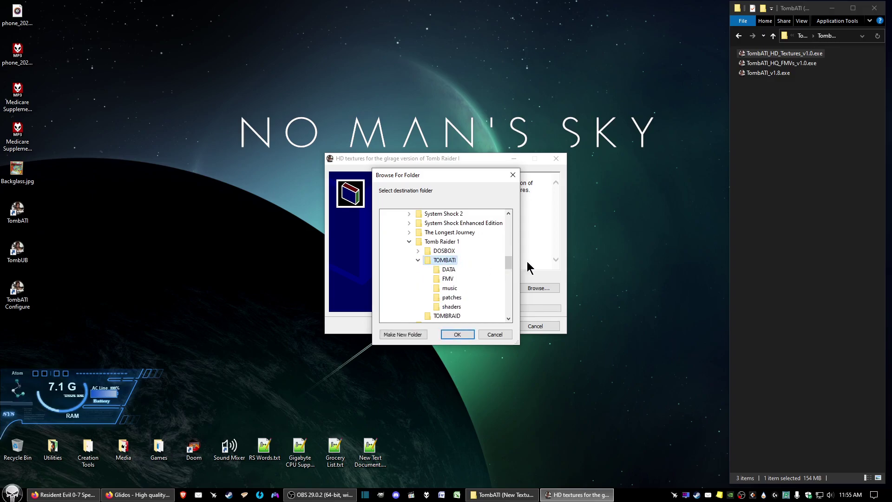
click(454, 335)
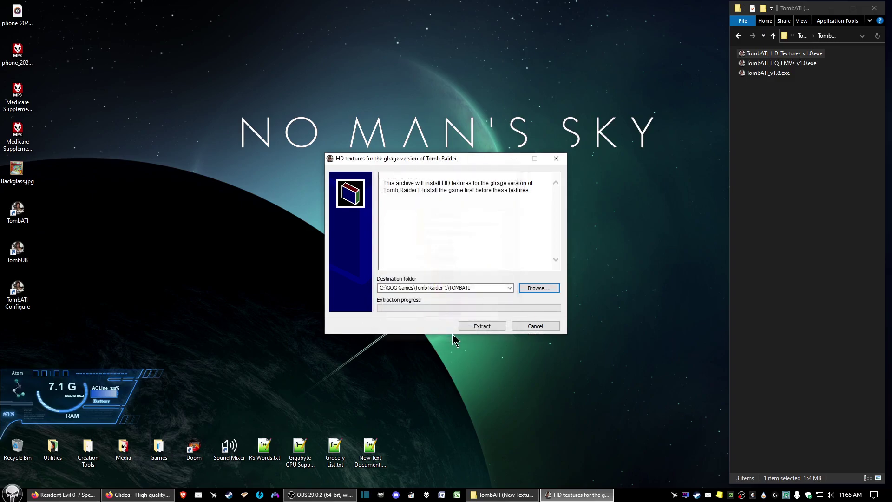
click(486, 331)
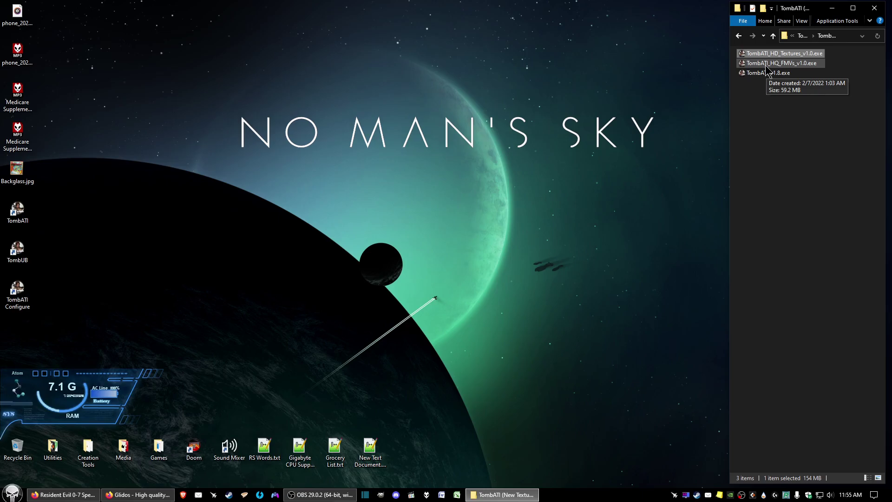
Run TombATI_HQ_FMVs_v1.0.exe and extract the HQ movies into the TOMBATI folder
double_click(766, 63)
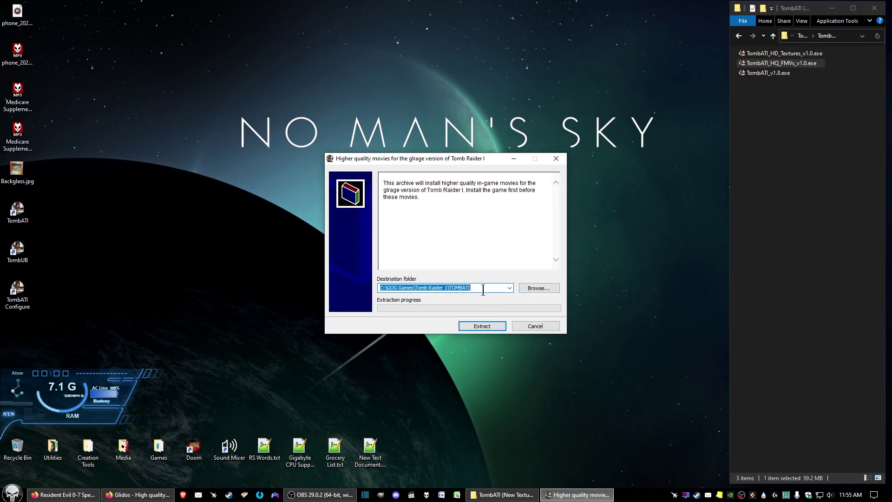
click(483, 326)
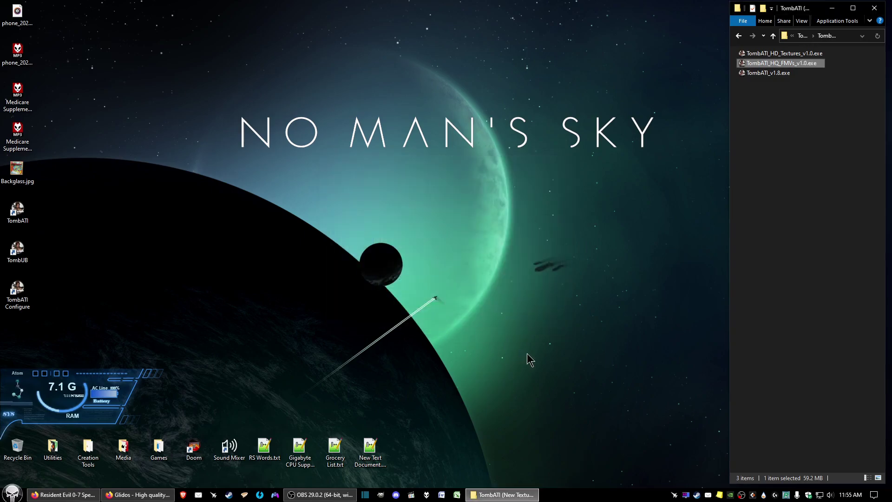
Close the folder window and apply the TR1HD texture pack to Tomb Raider I in TombATI Configure
click(874, 8)
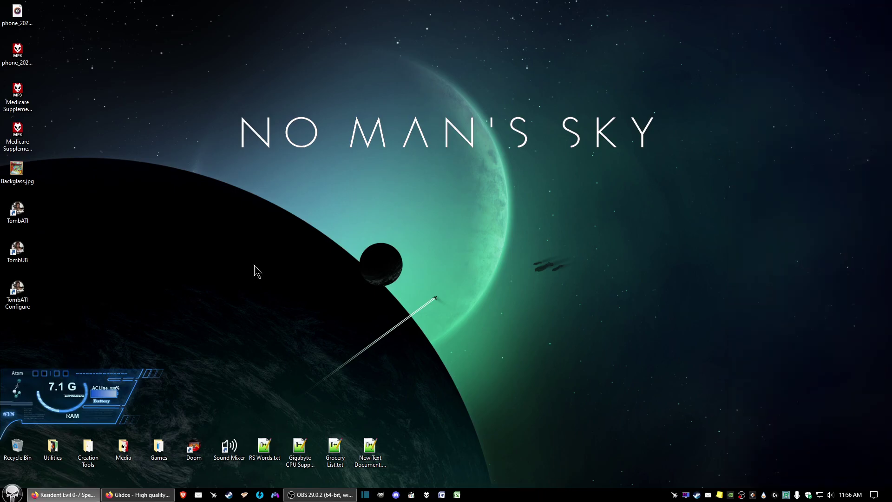
double_click(17, 301)
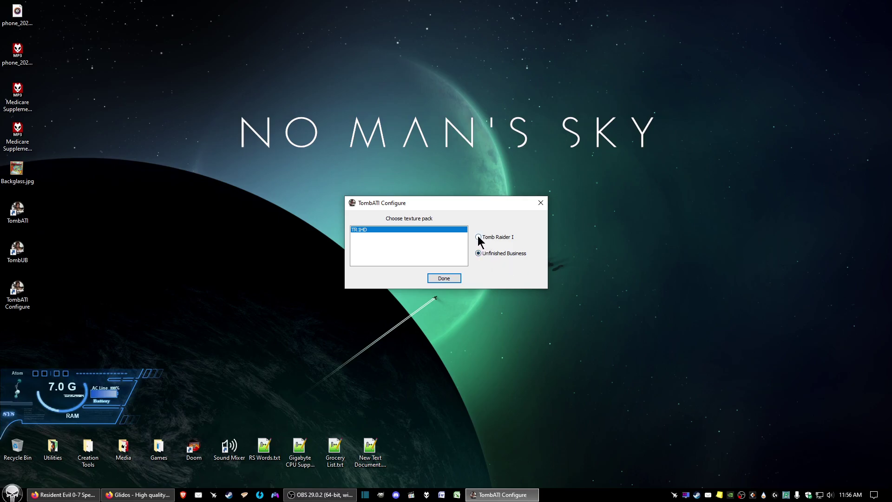
click(479, 238)
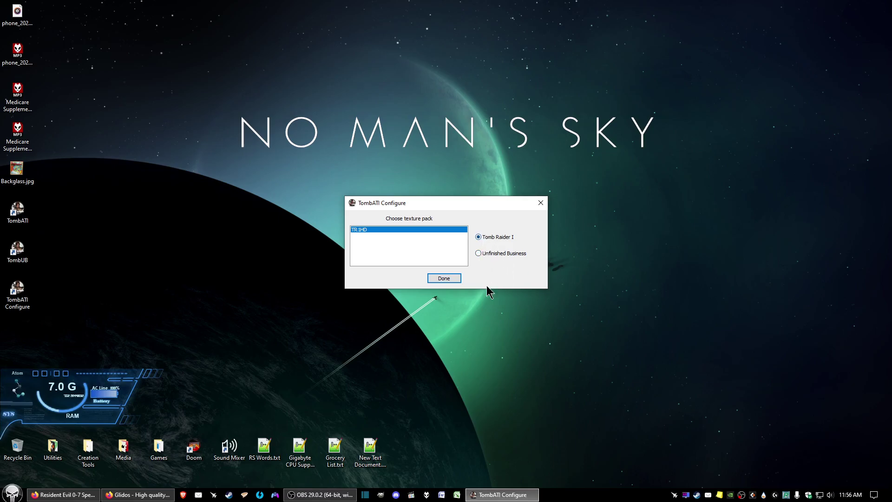
click(445, 279)
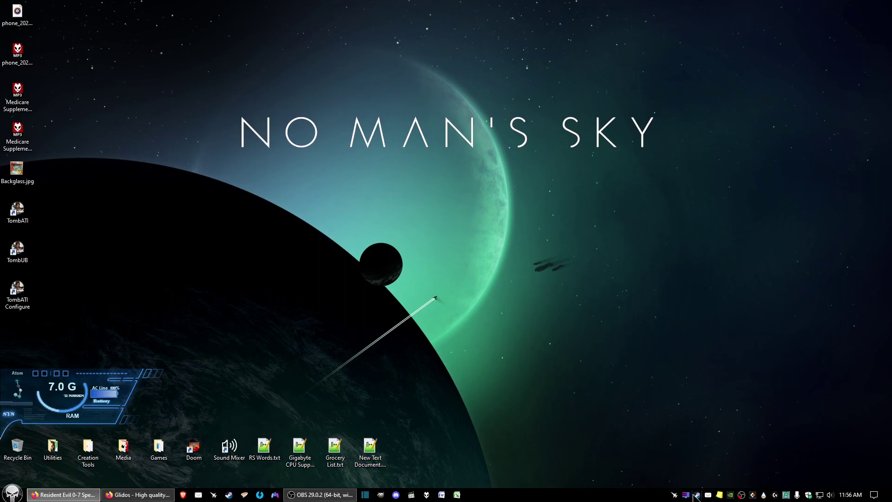
right_click(695, 494)
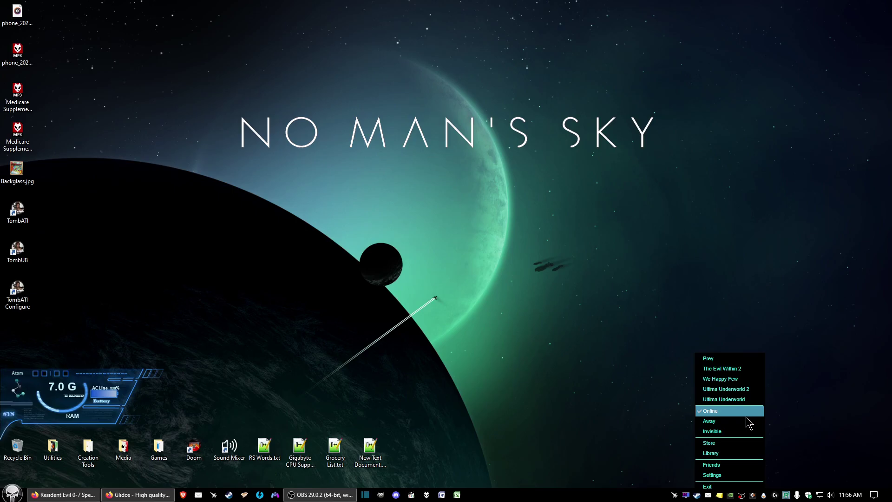
click(615, 448)
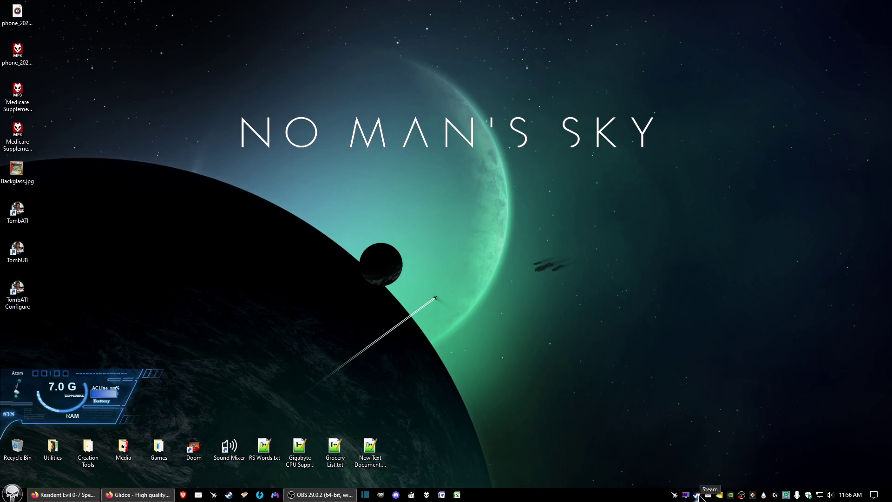
double_click(696, 495)
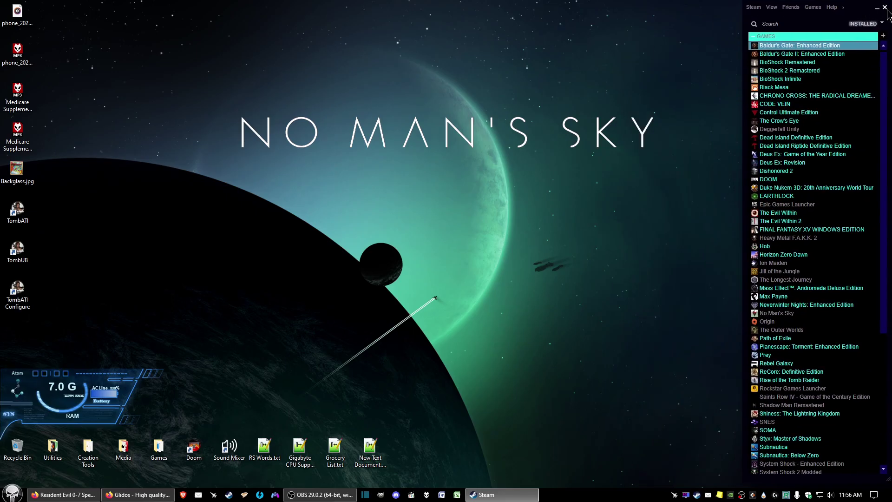
click(884, 8)
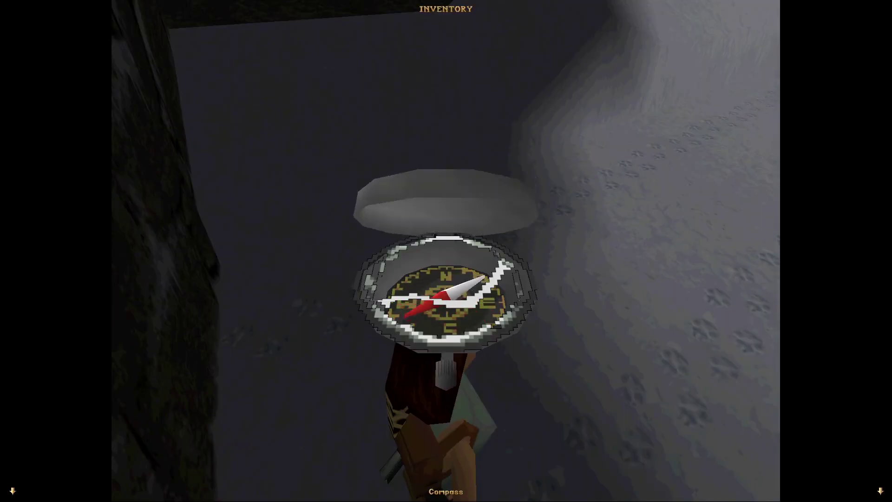
Resume play, run Lara up the snowy slope to the stone tunnel entrance, then reopen the inventory
key(Escape)
key(Up)
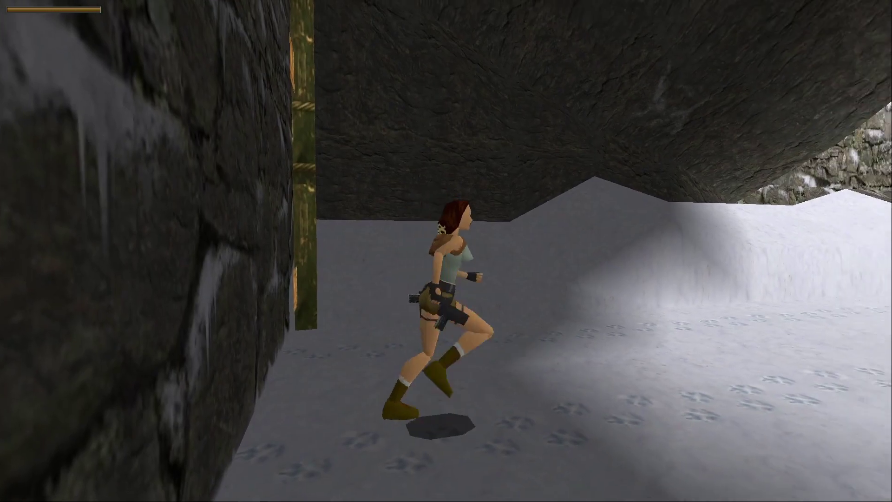
key(Up)
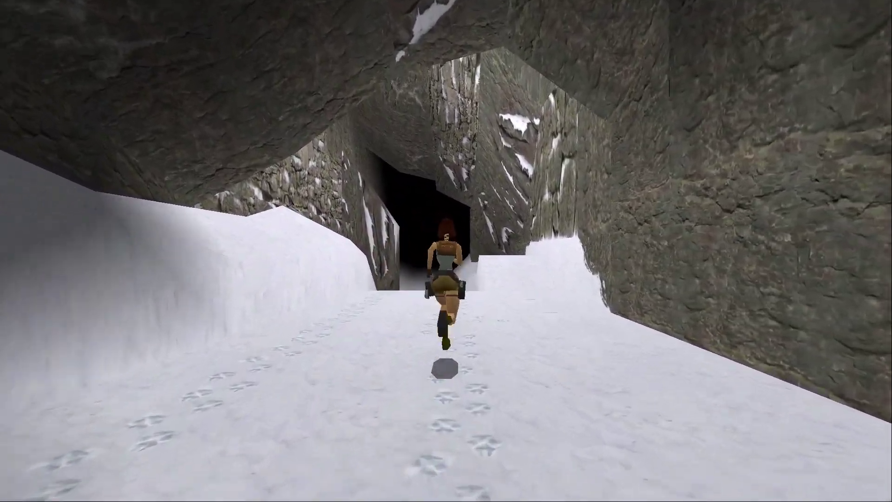
key(Up)
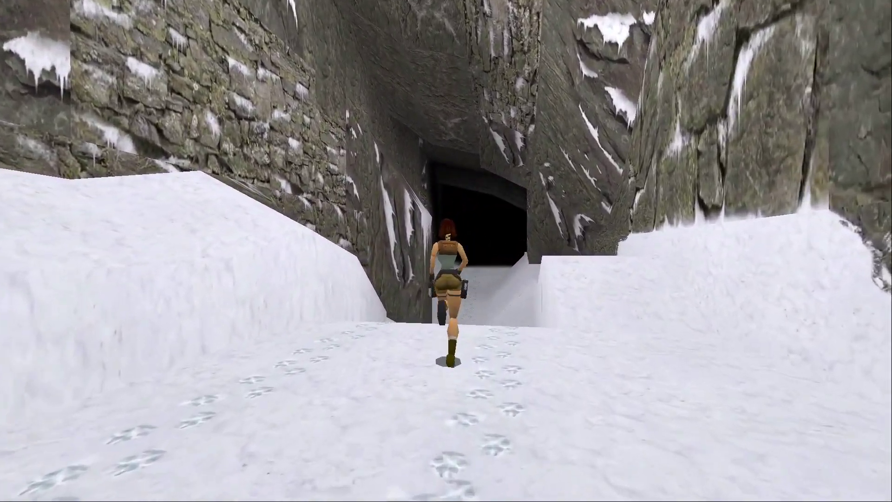
key(Up)
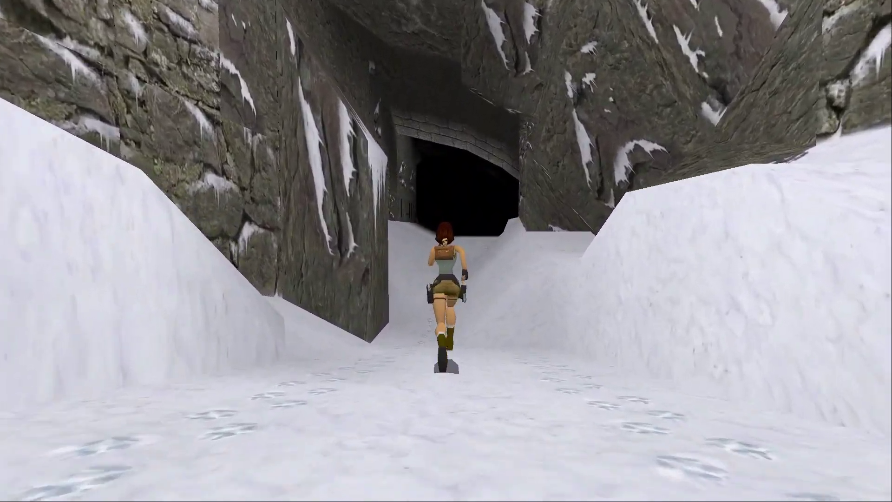
key(Up)
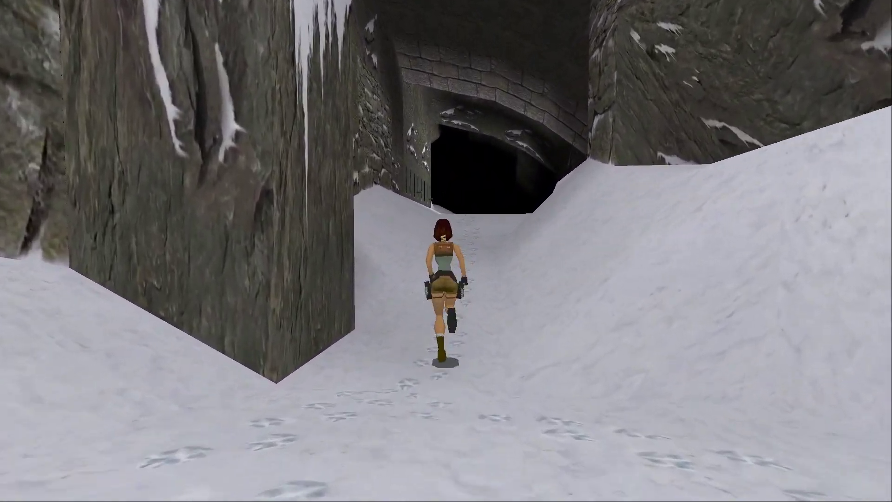
key(Up)
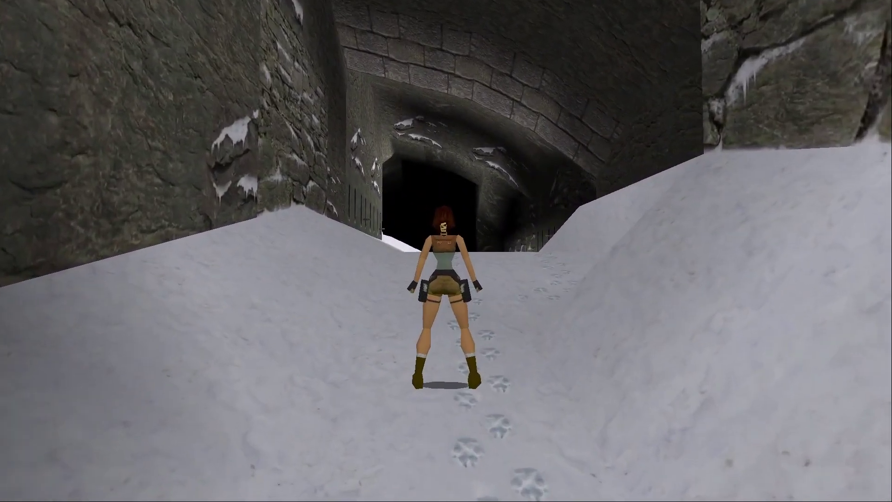
key(Escape)
key(Escape)
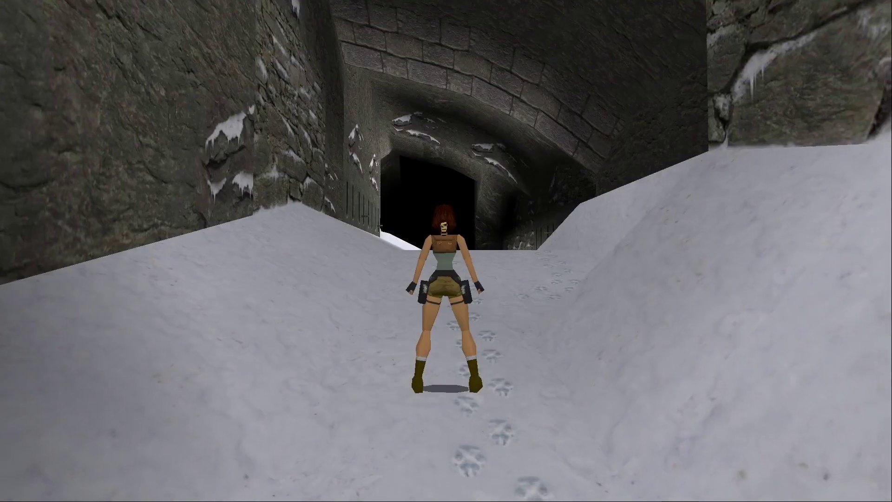
key(Escape)
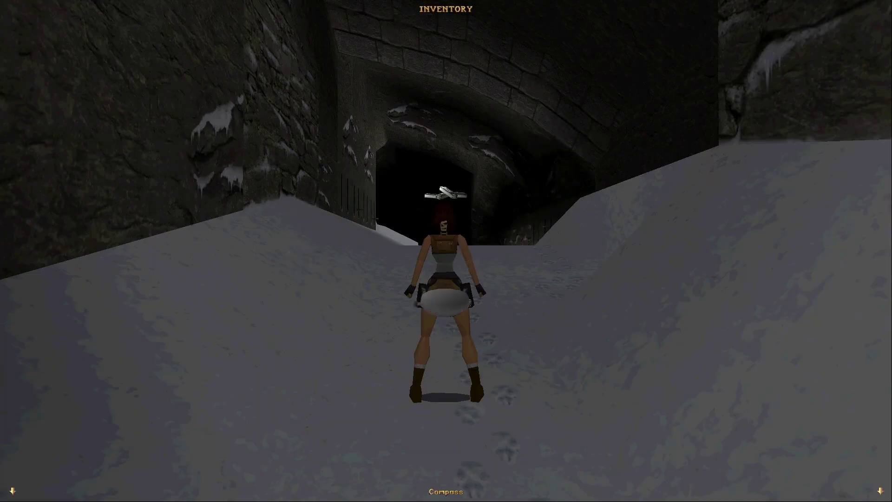
Open the passport on the Option ring, page through it and choose Exit to Title
key(Up)
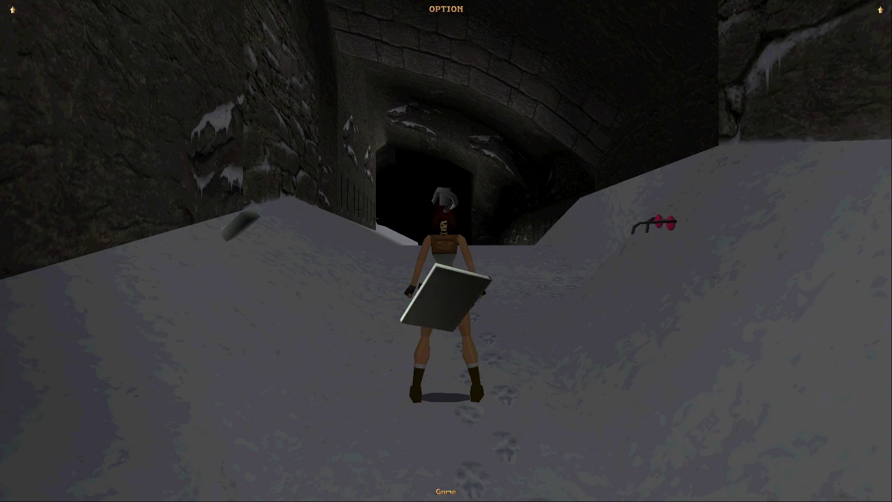
key(Return)
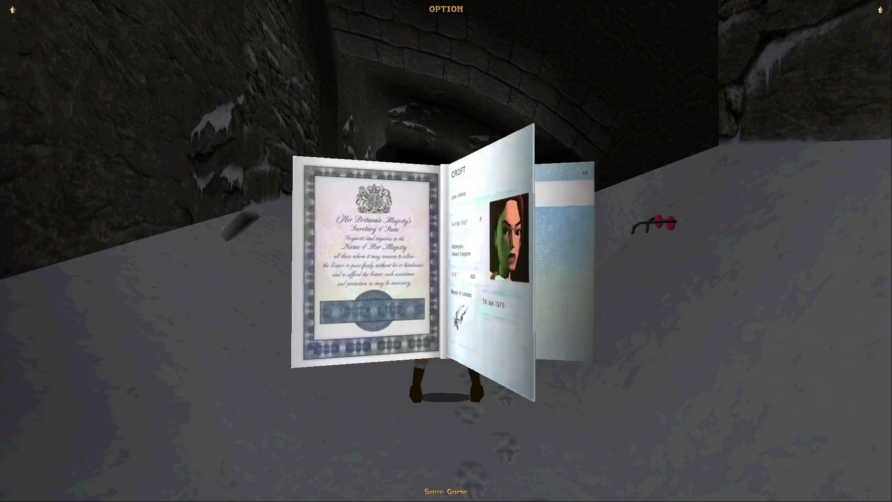
key(Right)
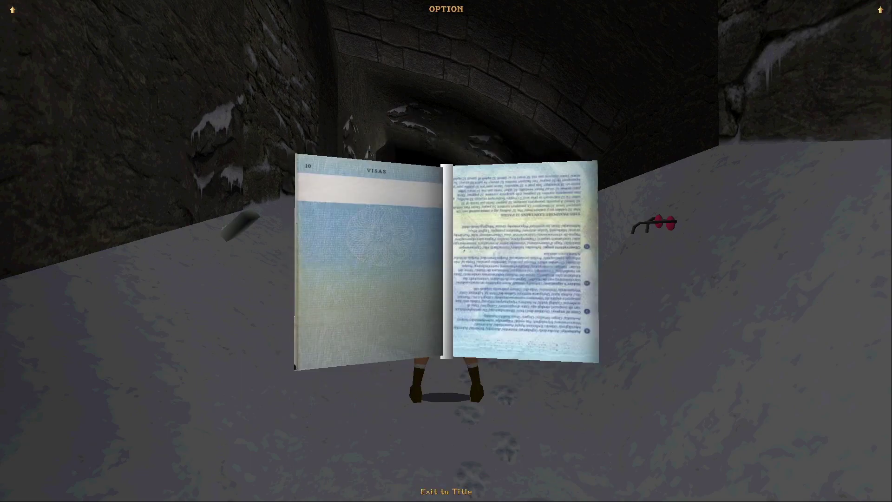
key(Left)
key(Escape)
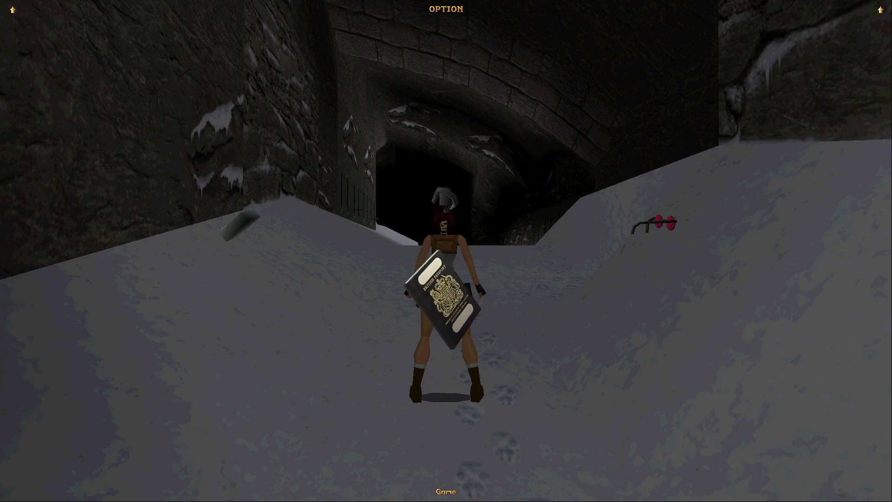
key(Return)
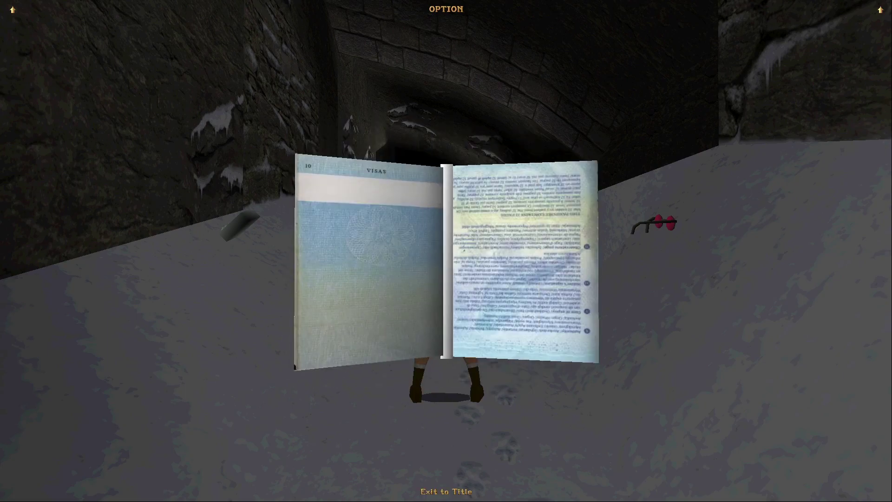
key(Return)
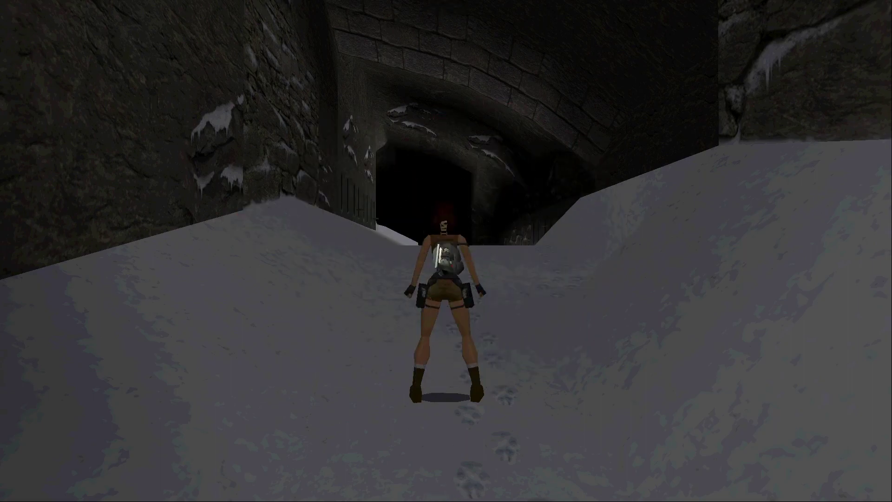